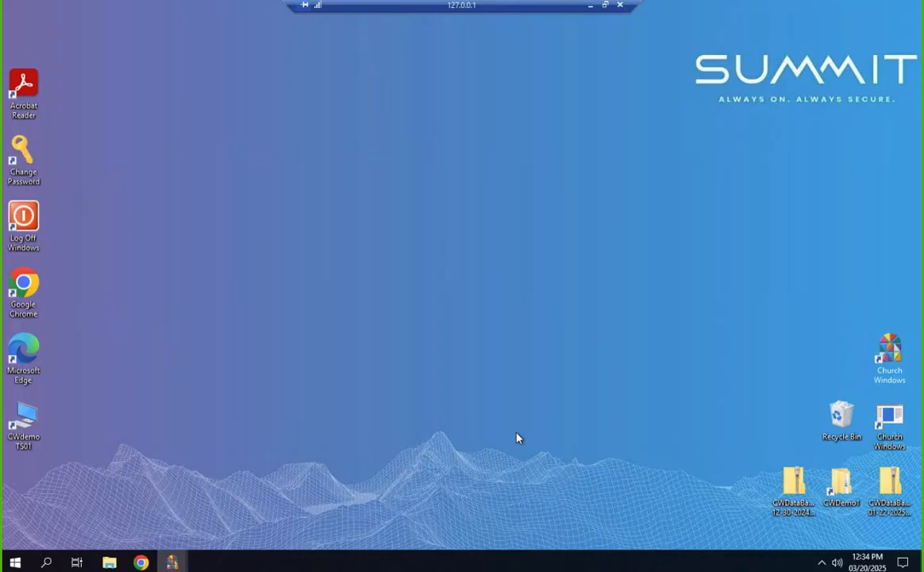
left_click(592, 7)
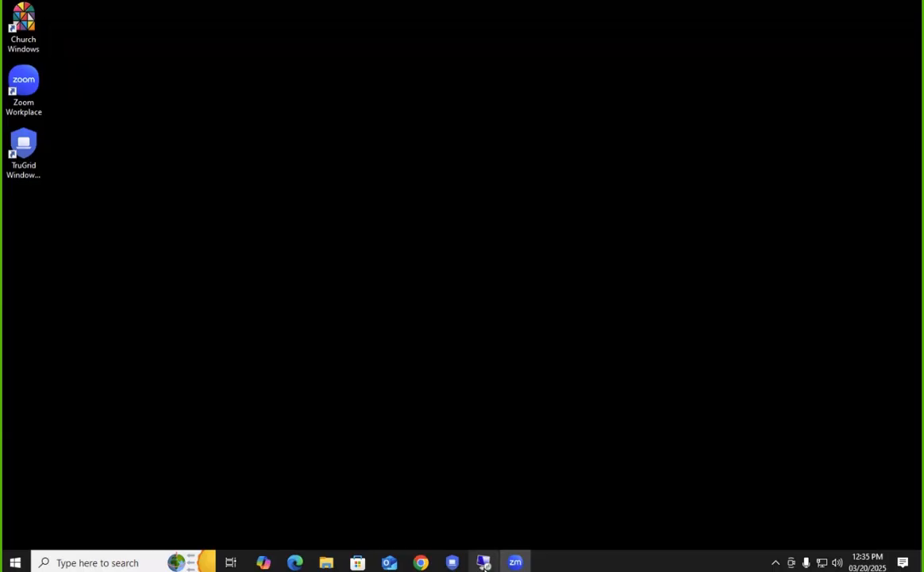
mouse_move(515, 562)
left_click(442, 506)
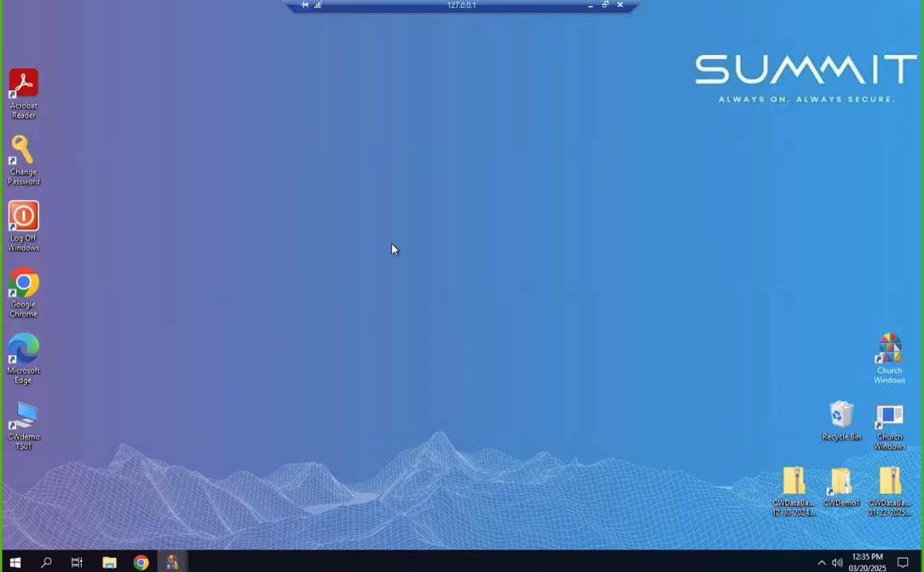
Step: Bring the Church Windows Membership window to the front in the remote session
mouse_move(174, 562)
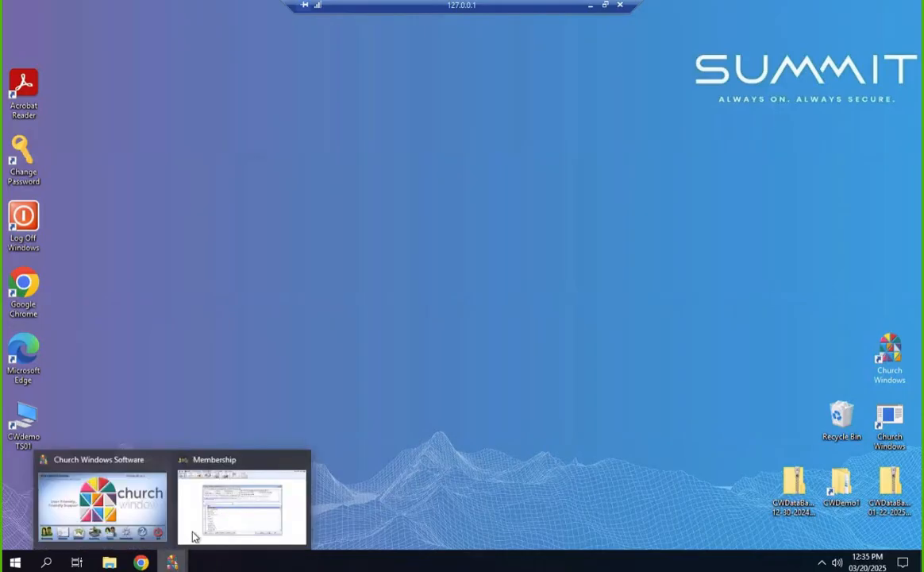
left_click(143, 493)
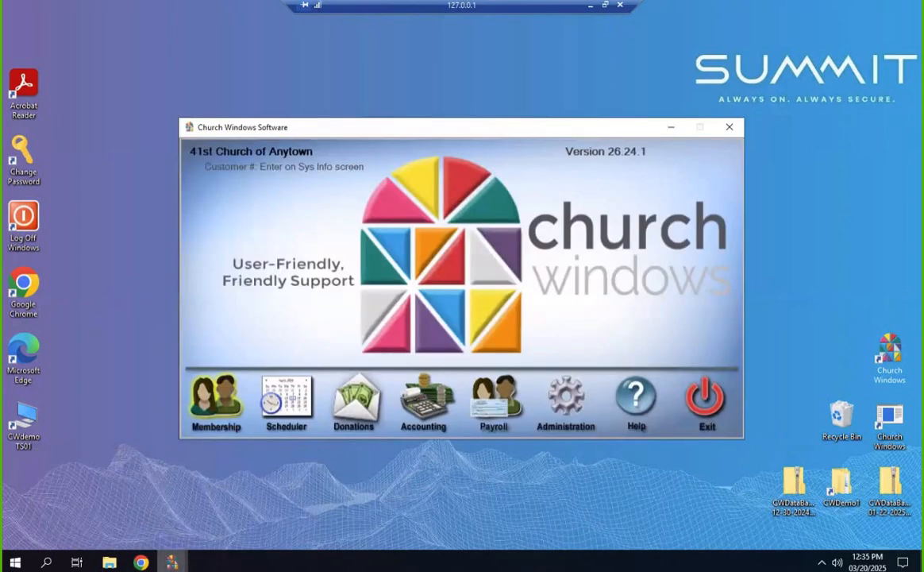
left_click(170, 561)
mouse_move(172, 559)
left_click(262, 510)
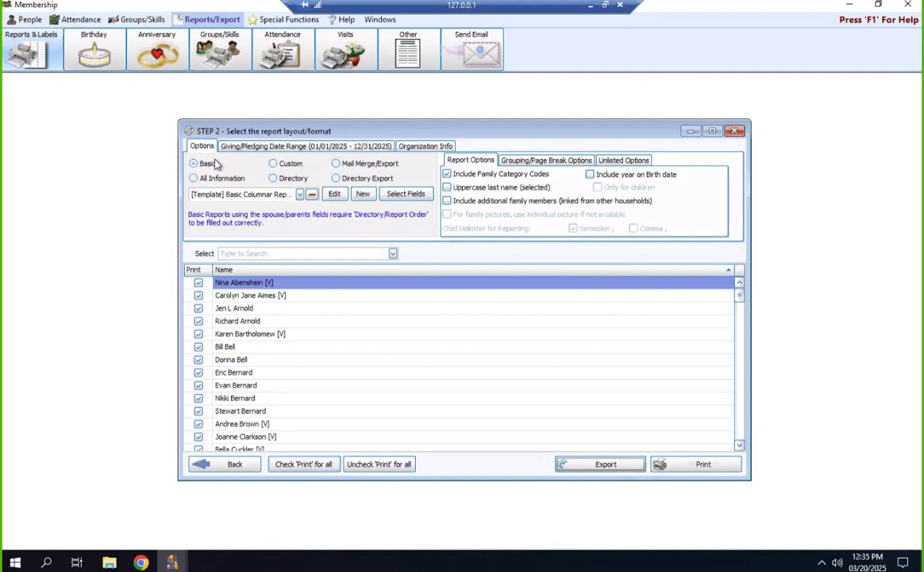
Step: Preview a Basic report using the "[Template] Basic Columnar Report" layout, and make the preview window taller
left_click(226, 176)
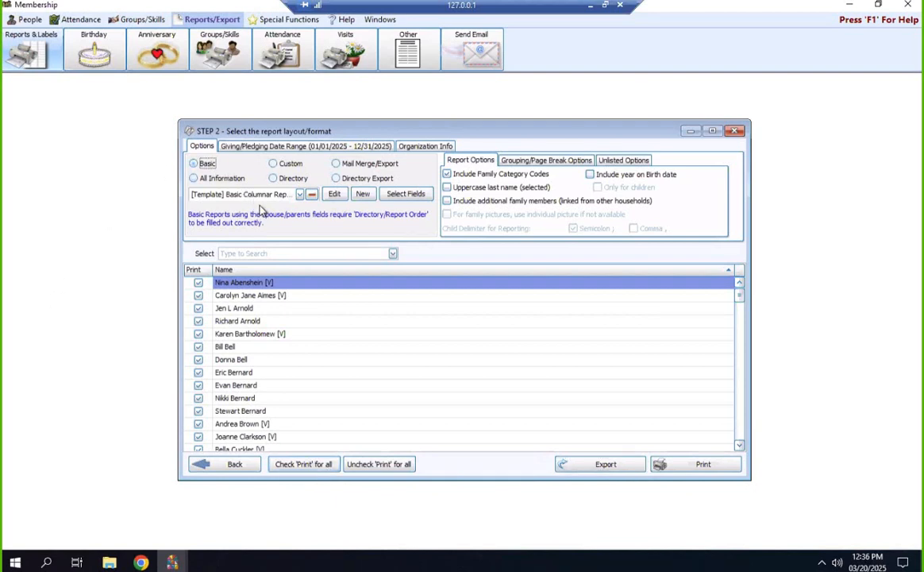
left_click(239, 192)
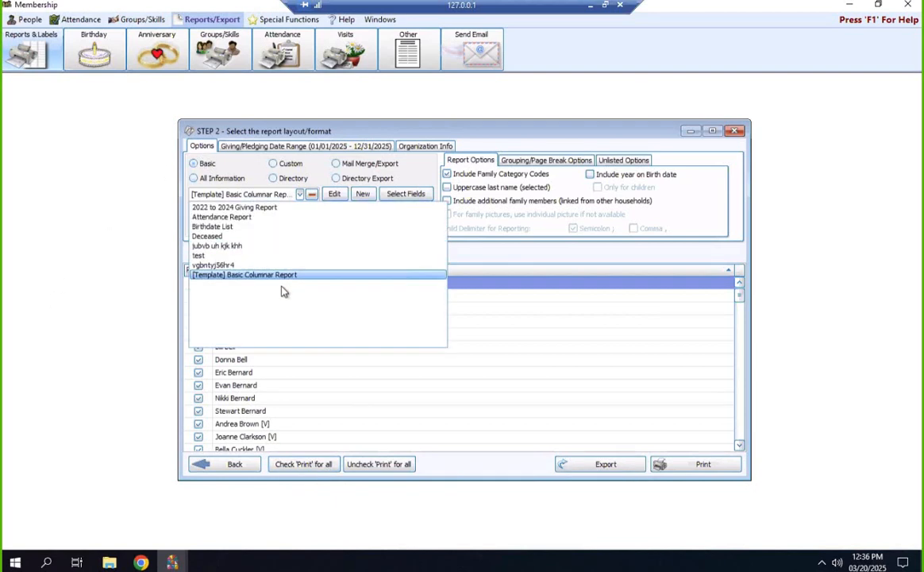
left_click(341, 273)
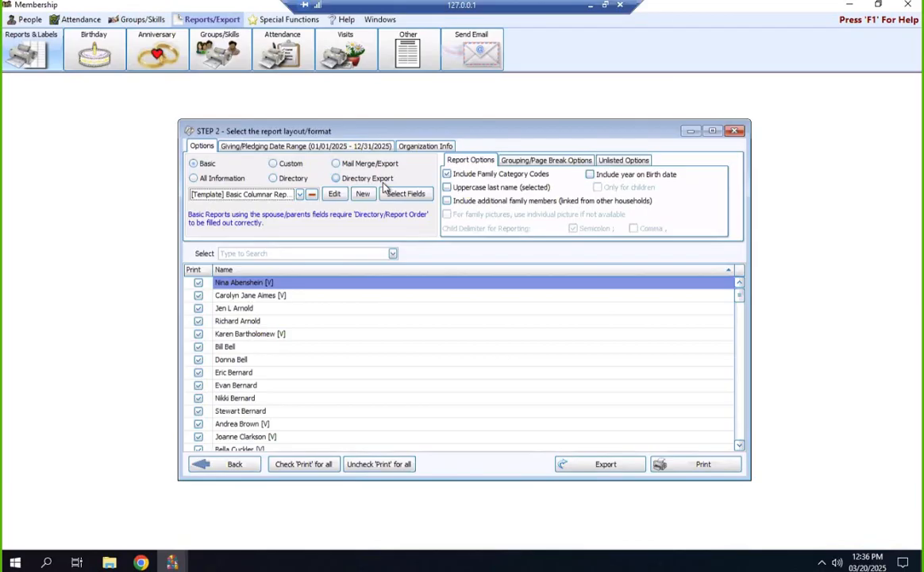
left_click(704, 471)
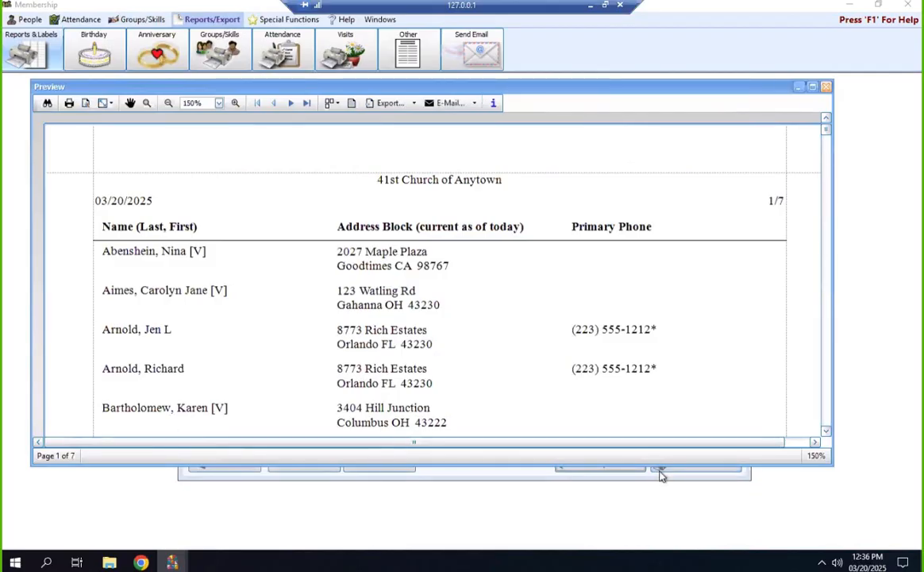
left_click_drag(660, 473, 681, 549)
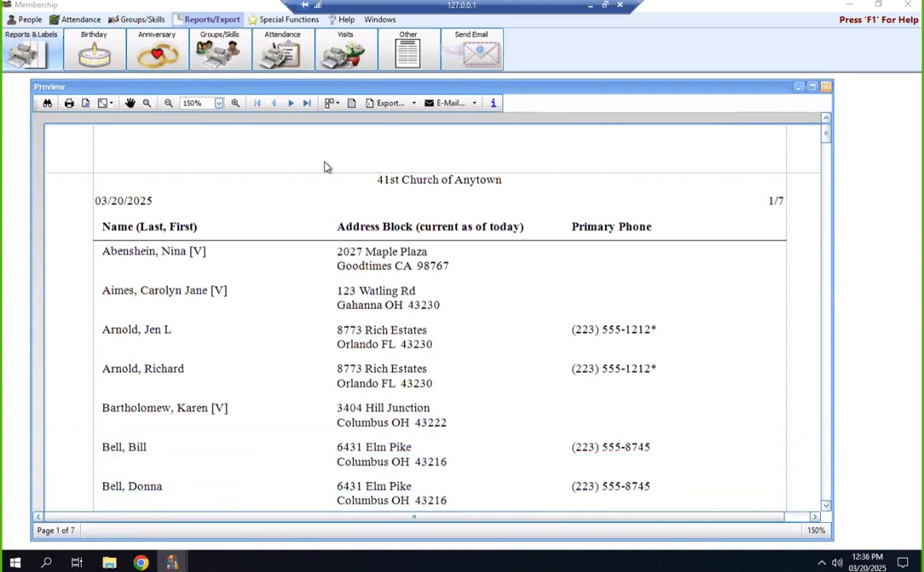
Step: Start exporting the previewed report as a CSV document, accepting the default CSV export options
left_click(69, 104)
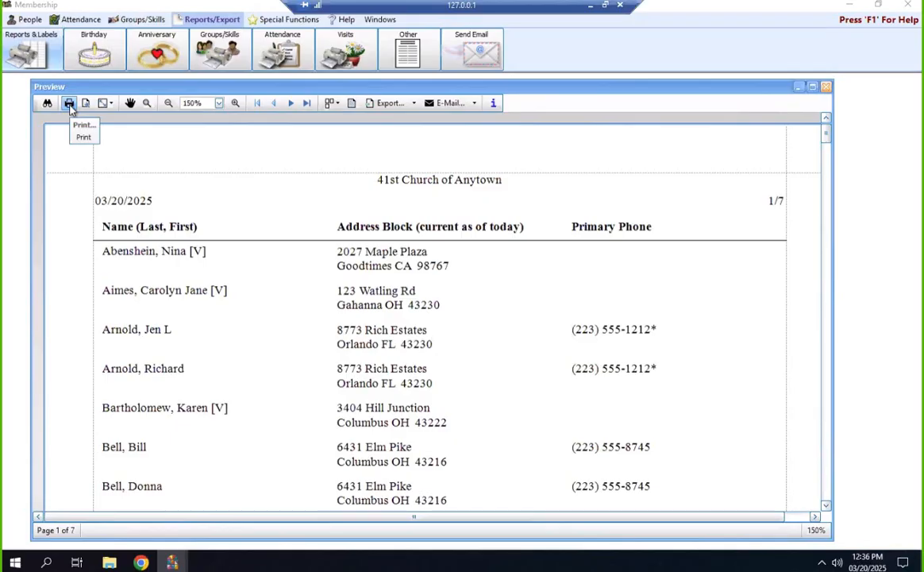
left_click(398, 107)
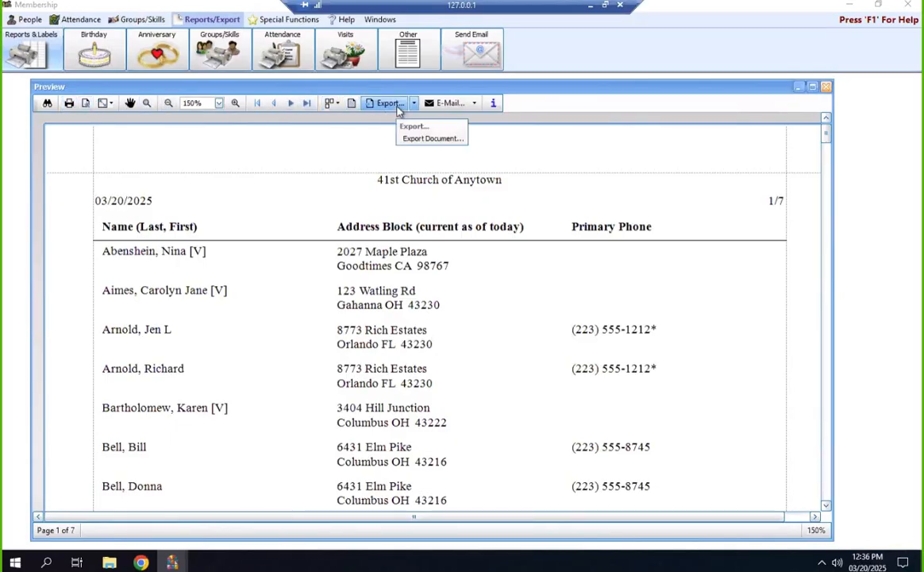
left_click(380, 103)
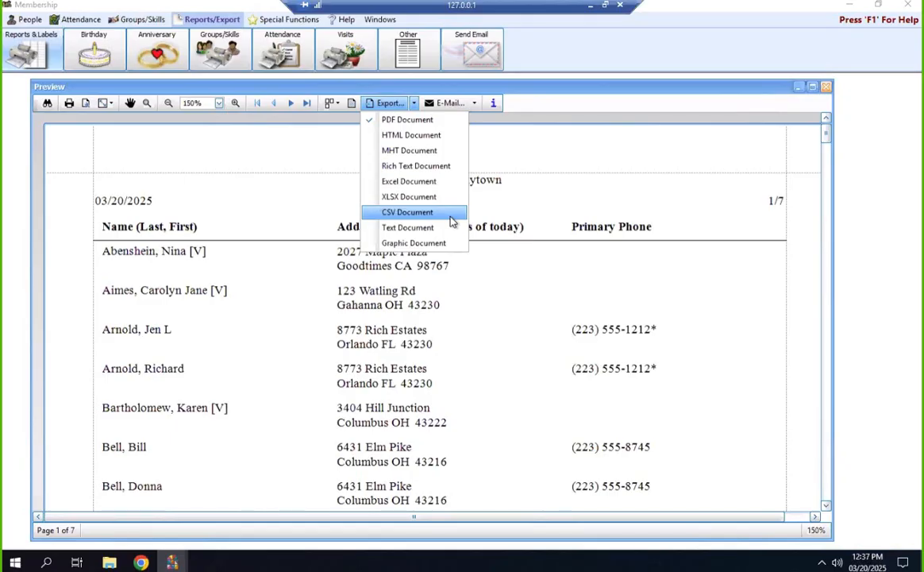
left_click(452, 221)
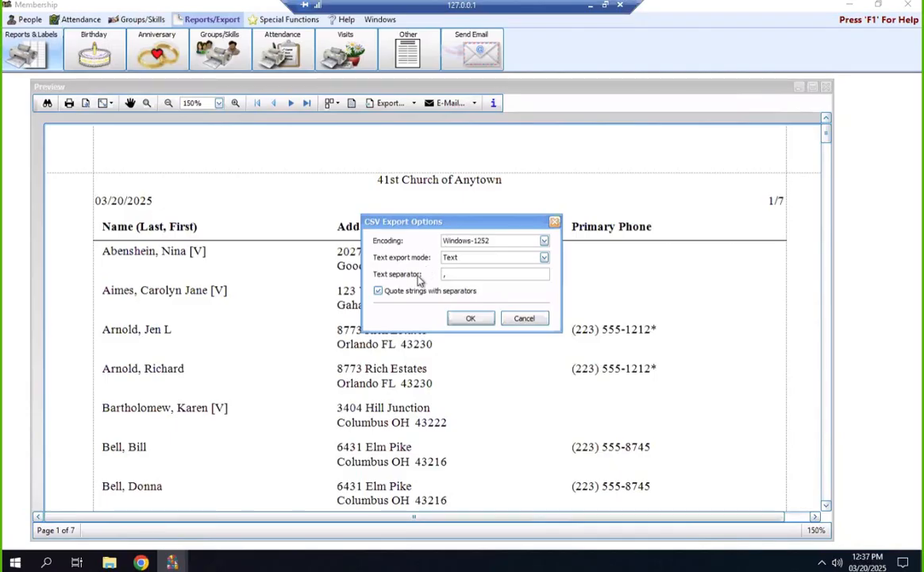
left_click(470, 321)
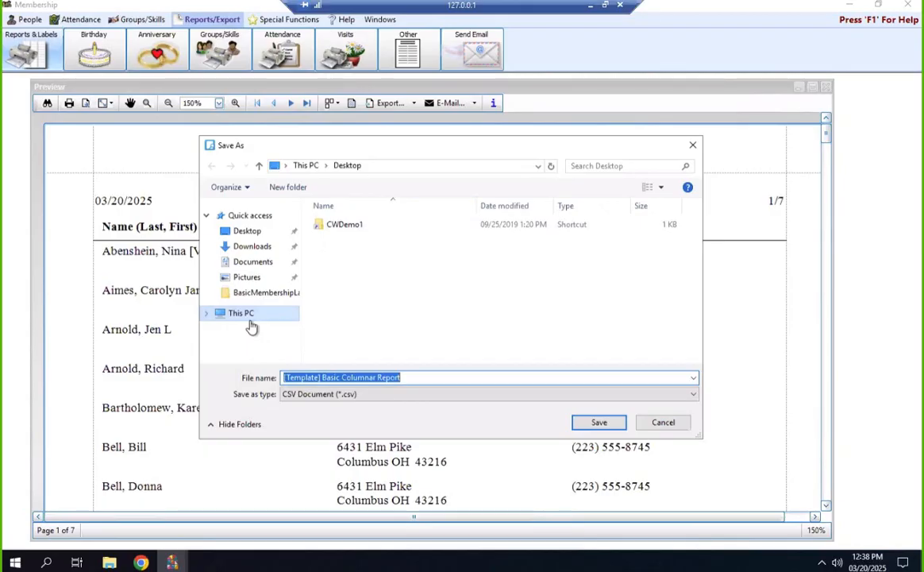
Step: Save the CSV export to the Desktop as "Report" and decline to open the file
left_click(243, 231)
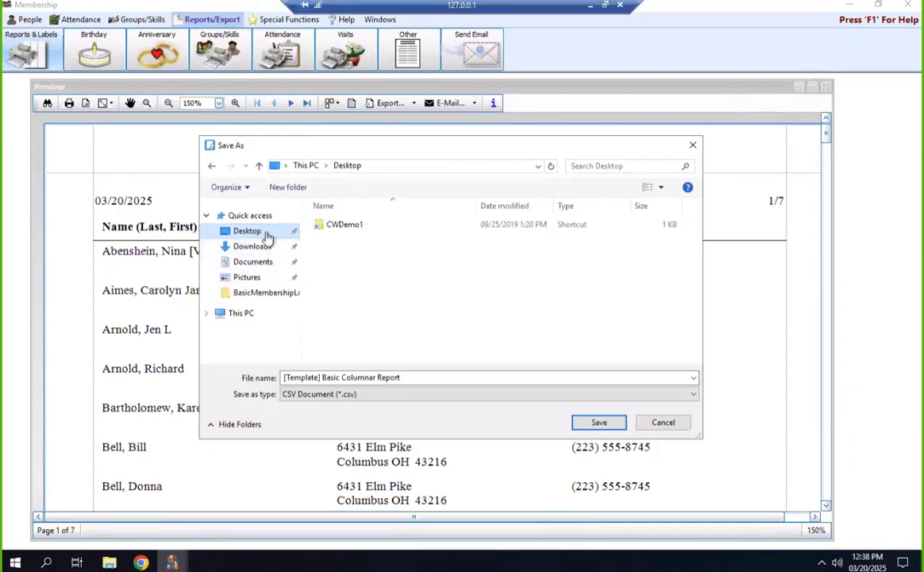
left_click_drag(401, 377, 283, 377)
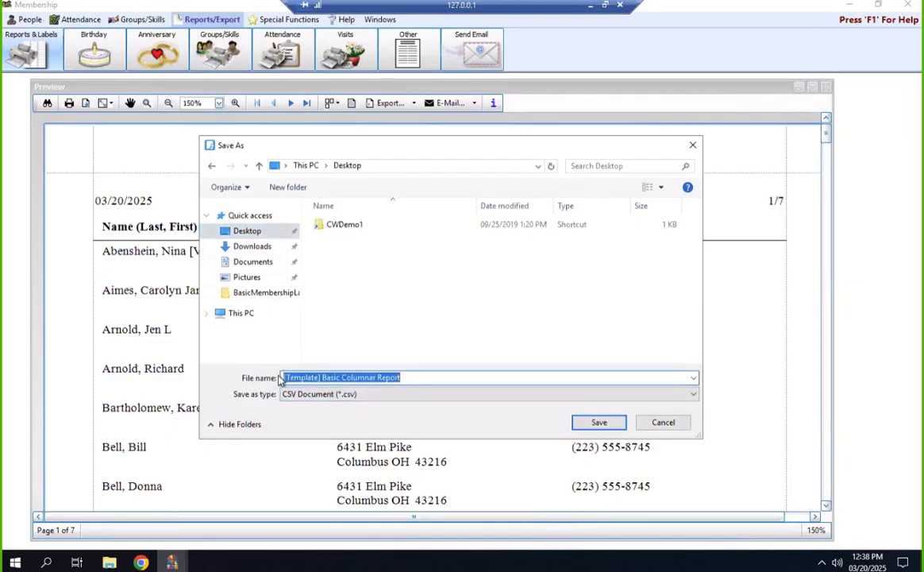
type("Report")
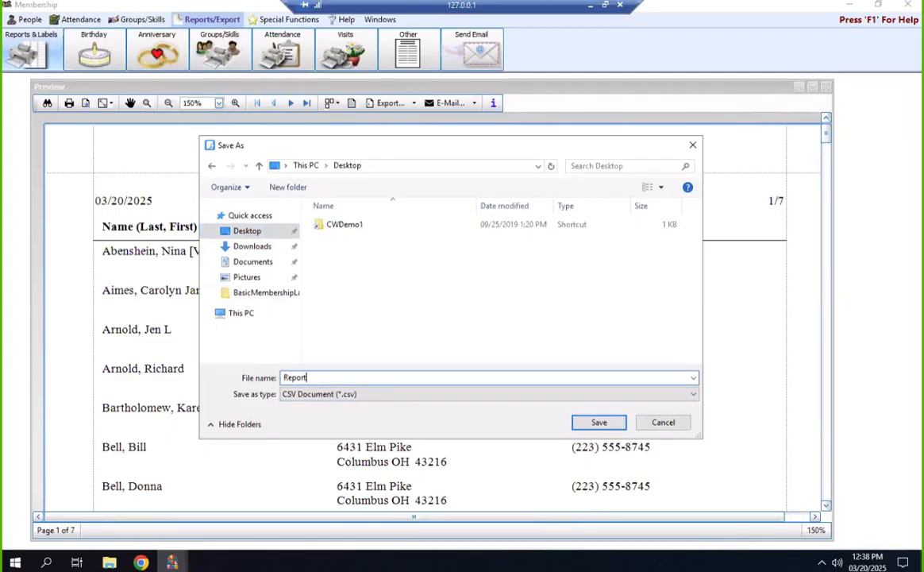
left_click(611, 432)
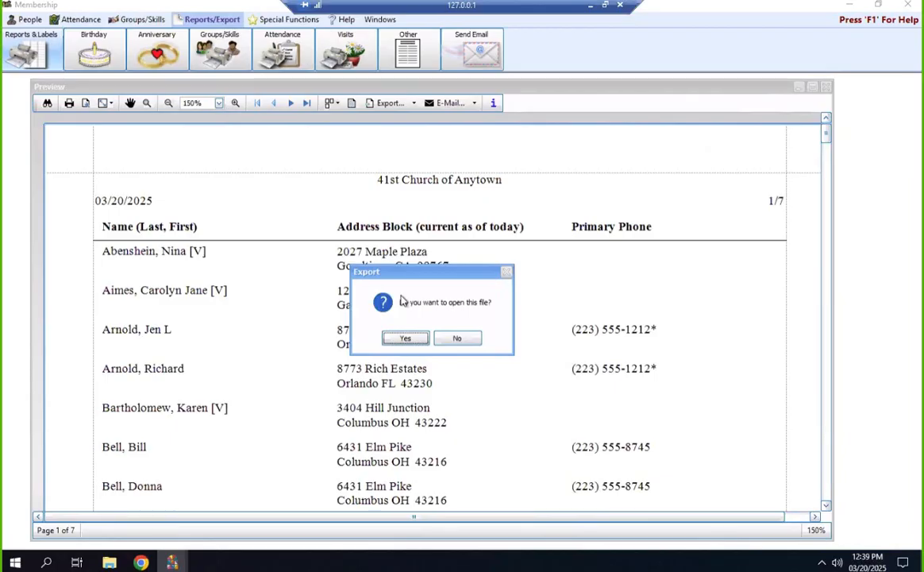
left_click(467, 345)
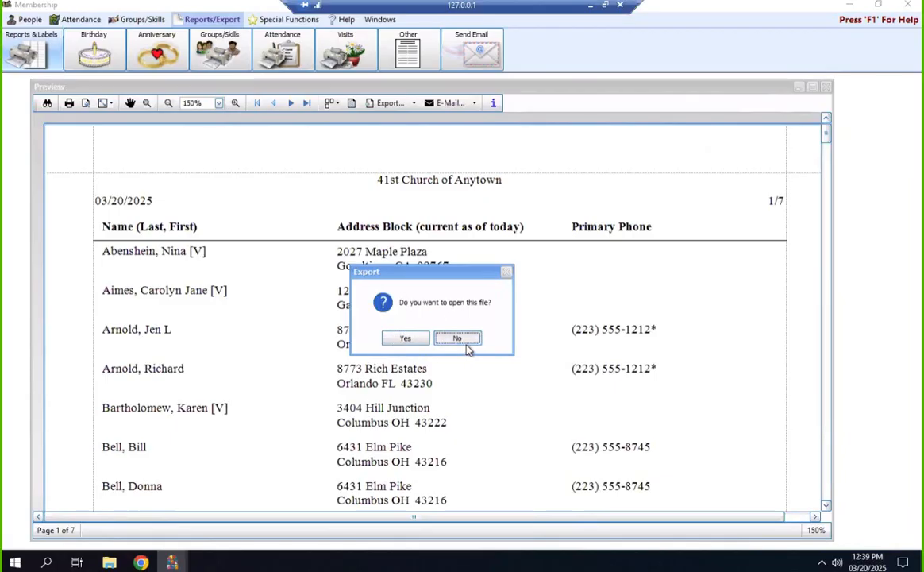
left_click(468, 344)
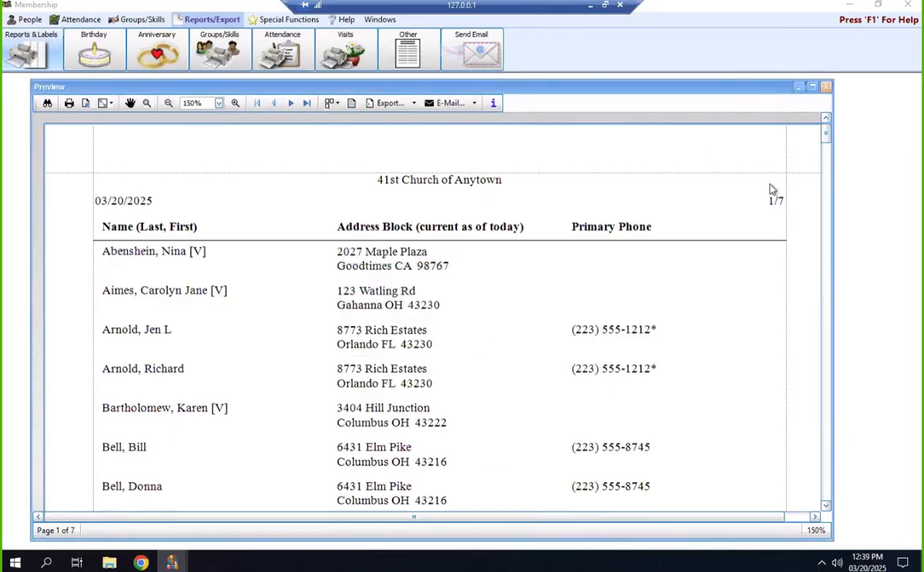
Step: Close the preview, minimize the Membership window, and move the Report file to an open area of the remote desktop
left_click(826, 86)
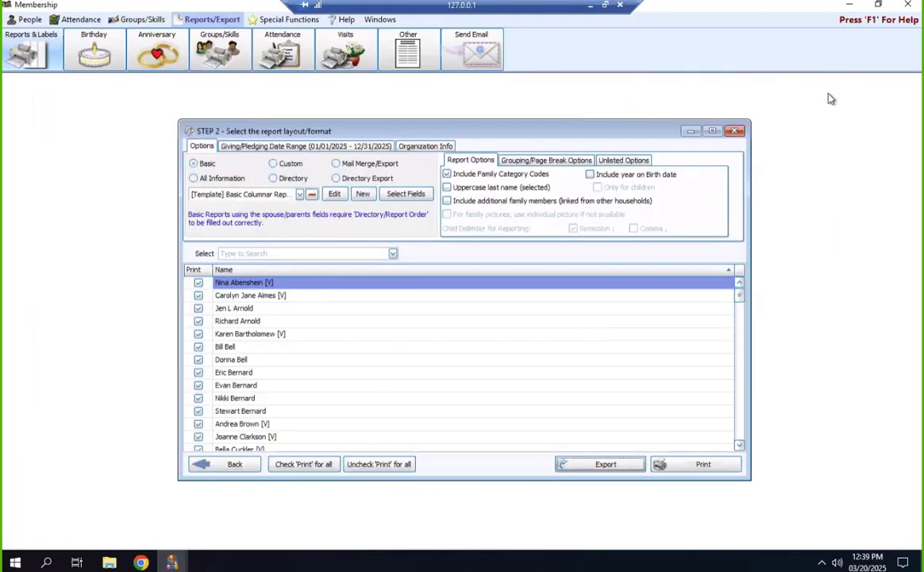
left_click(852, 8)
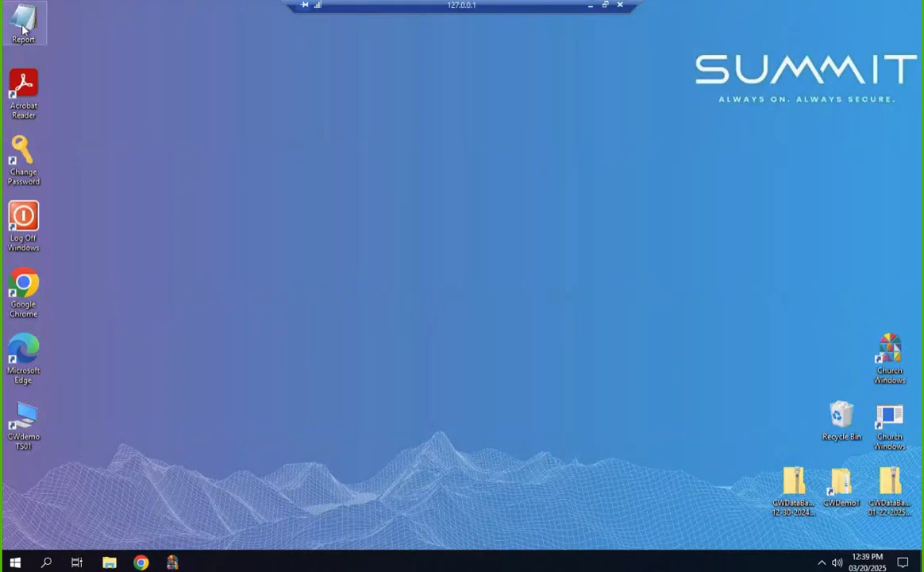
left_click_drag(173, 128, 421, 238)
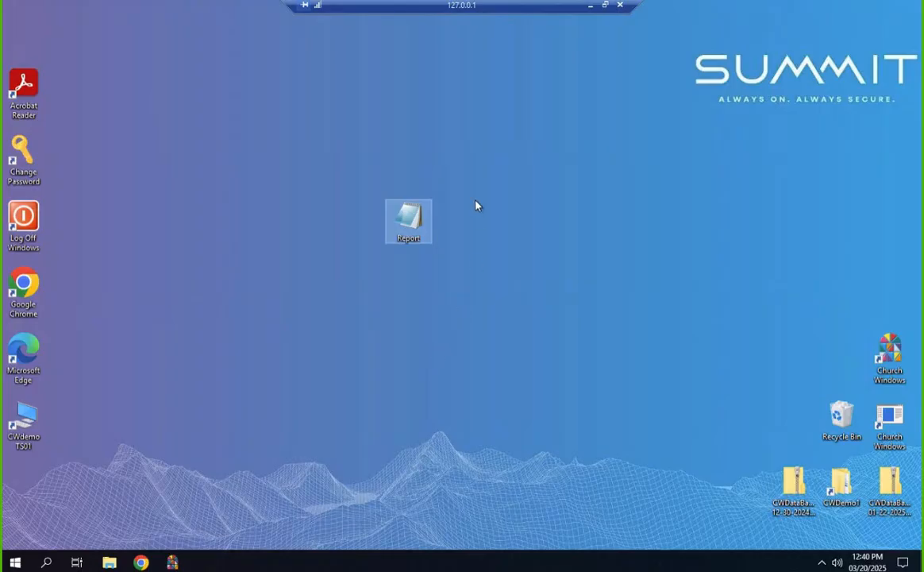
Step: Copy the Report file from the remote desktop to the local computer's desktop and reposition the pasted copy slightly lower
right_click(410, 229)
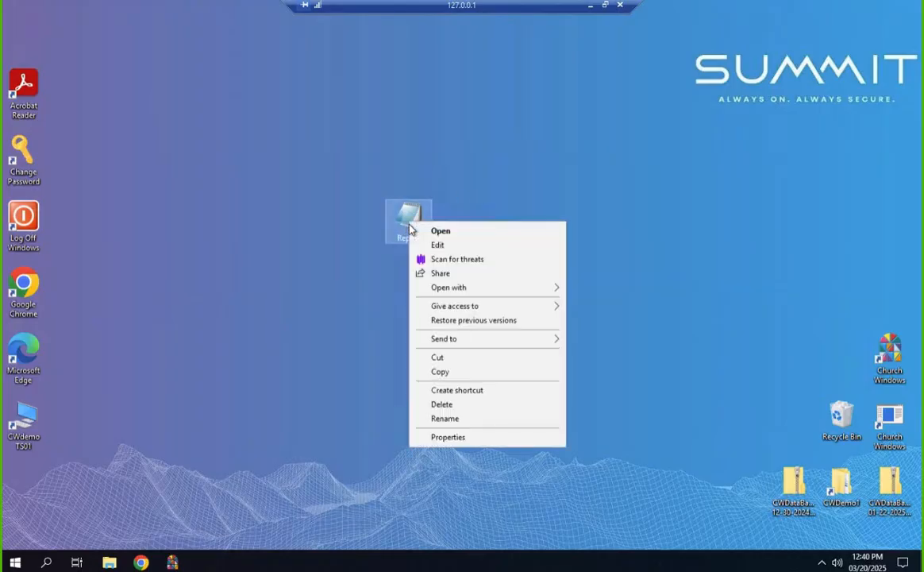
left_click(451, 375)
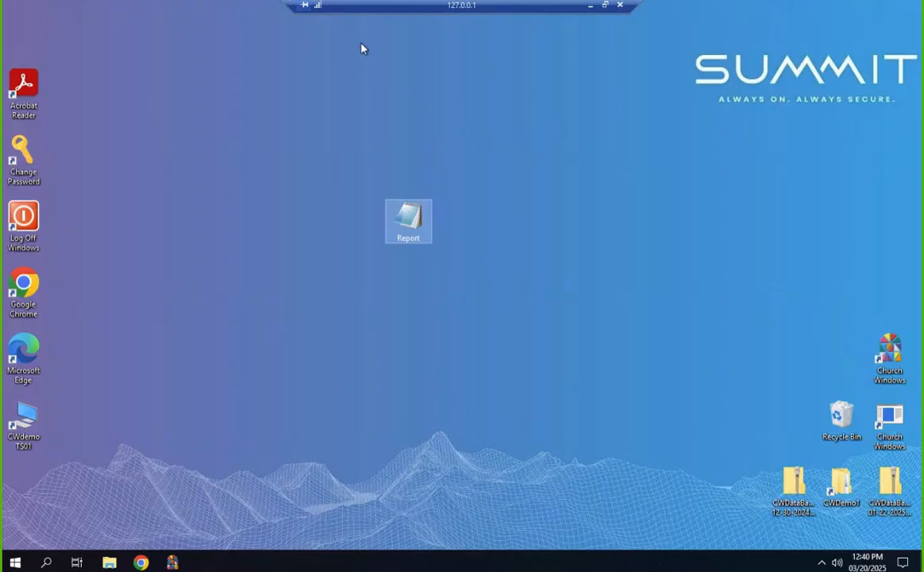
left_click(593, 8)
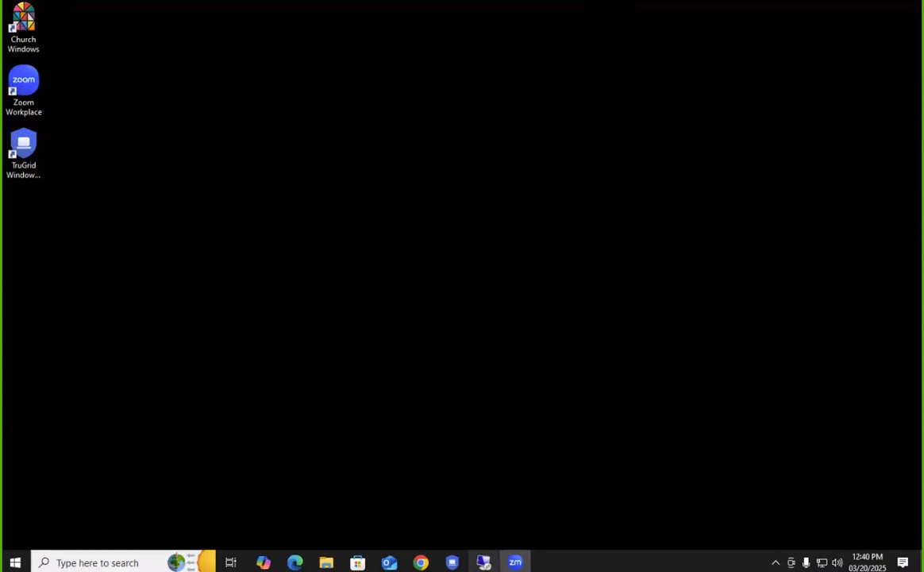
mouse_move(485, 564)
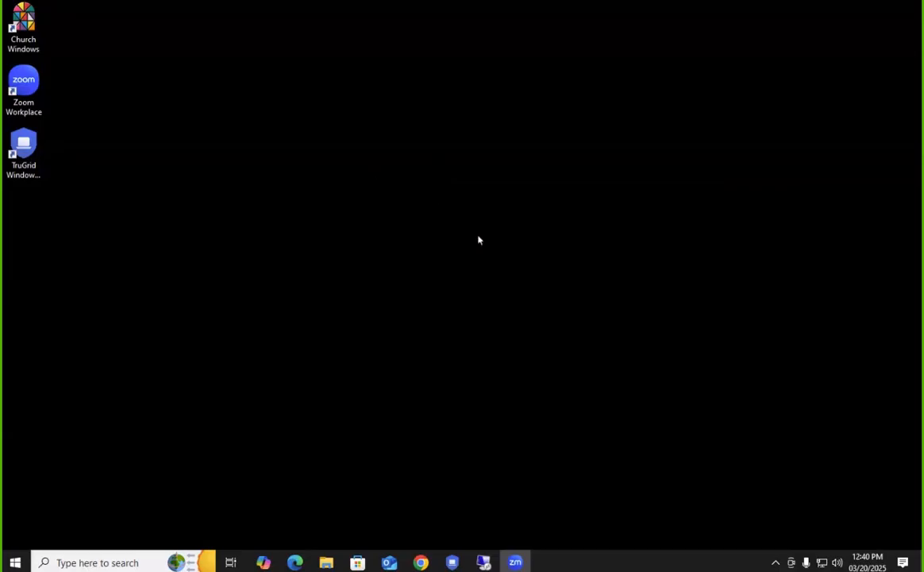
right_click(569, 136)
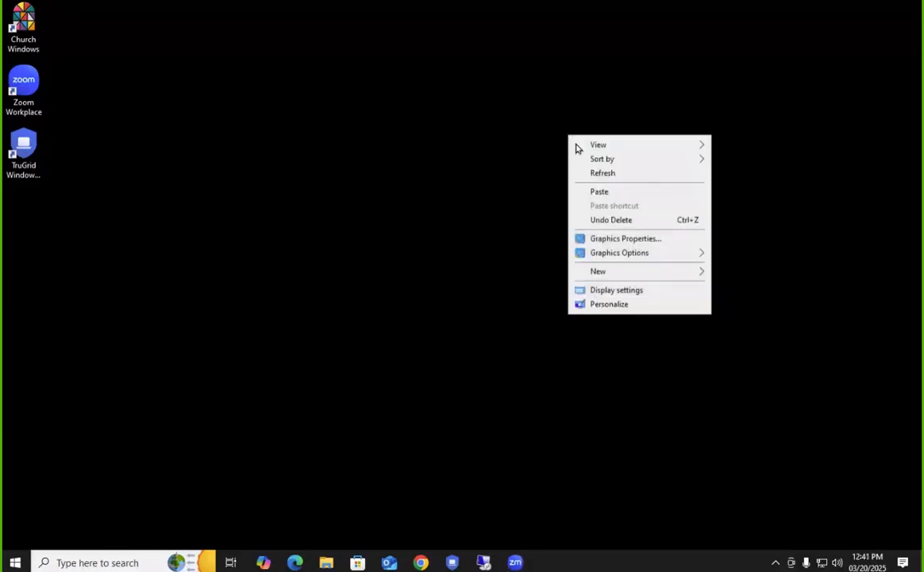
left_click(600, 192)
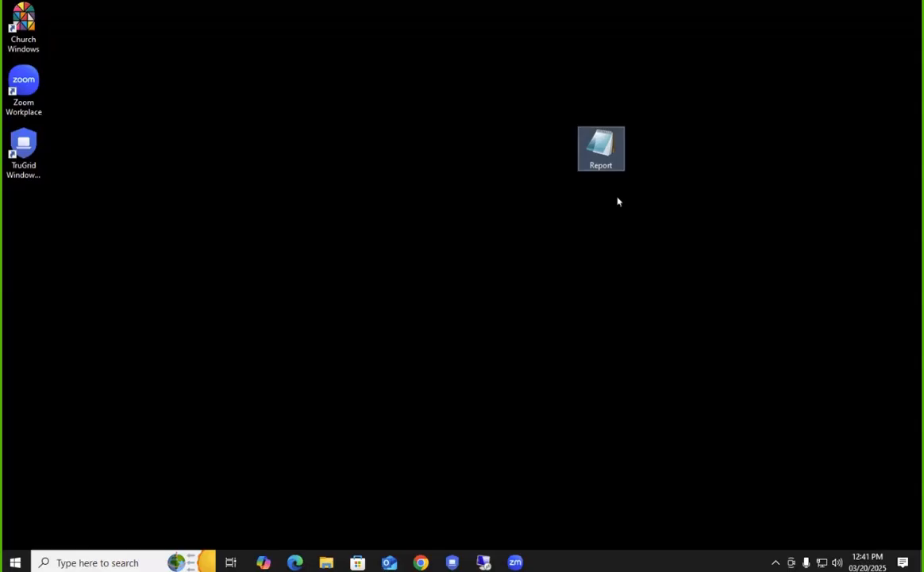
left_click_drag(601, 166, 604, 245)
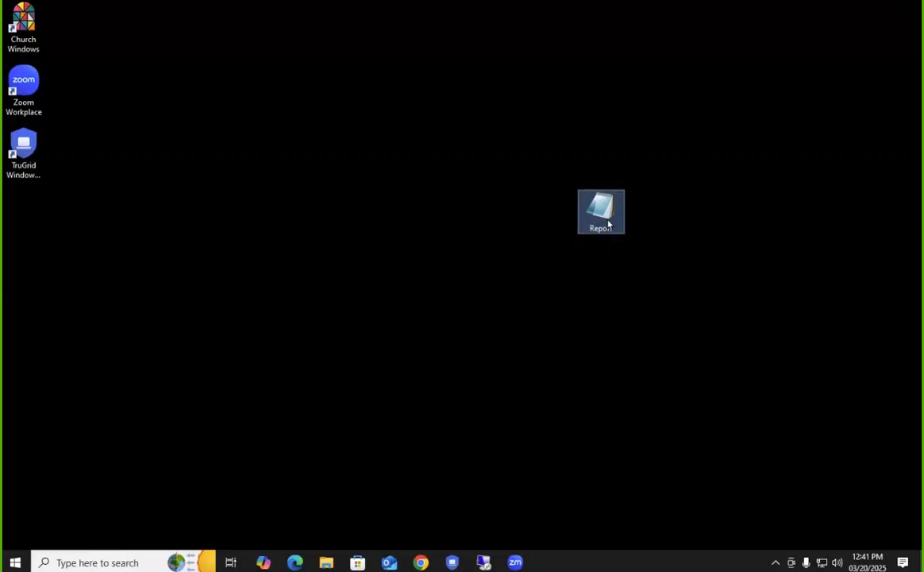
Step: Open File Explorer on the local computer, center its window, and widen the navigation pane to show full folder names
mouse_move(608, 225)
left_click(326, 562)
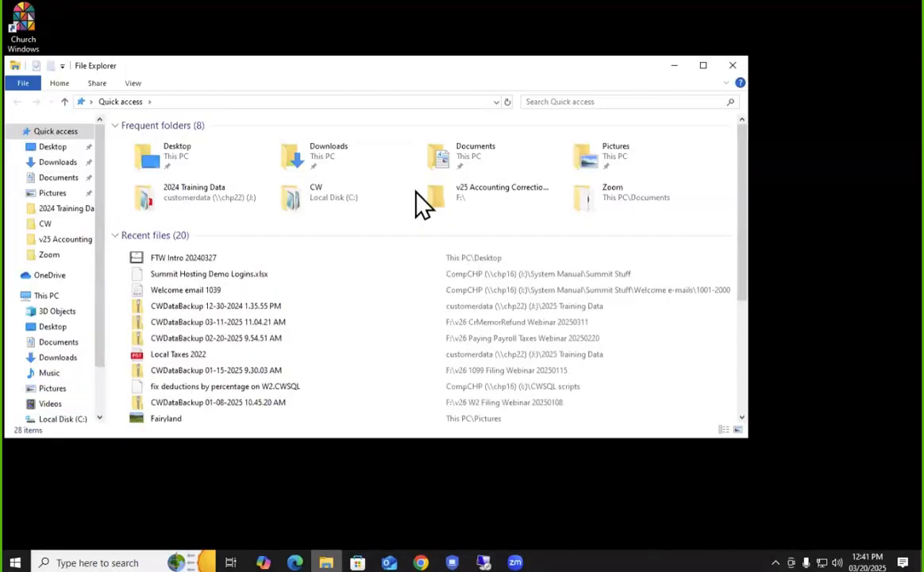
left_click_drag(423, 67, 544, 145)
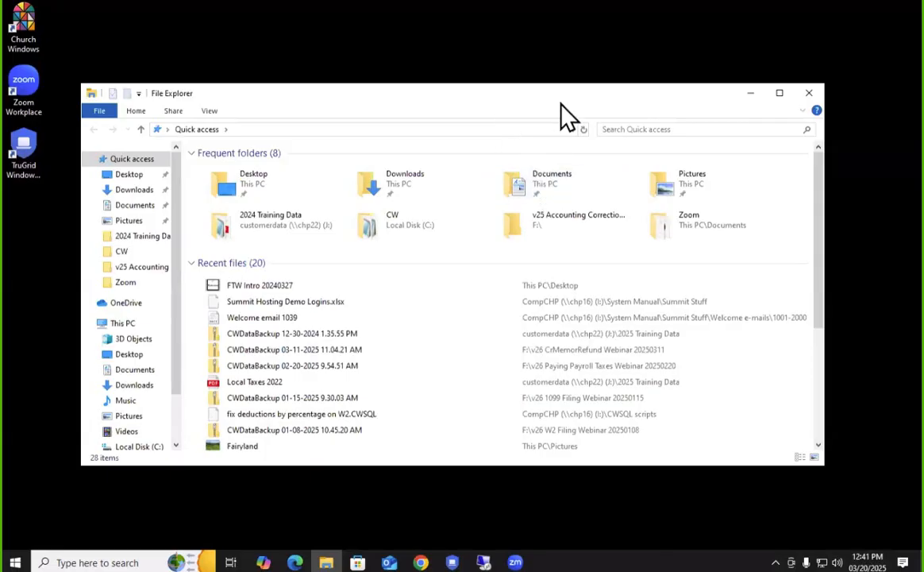
left_click_drag(560, 103, 454, 310)
left_click_drag(589, 262, 586, 94)
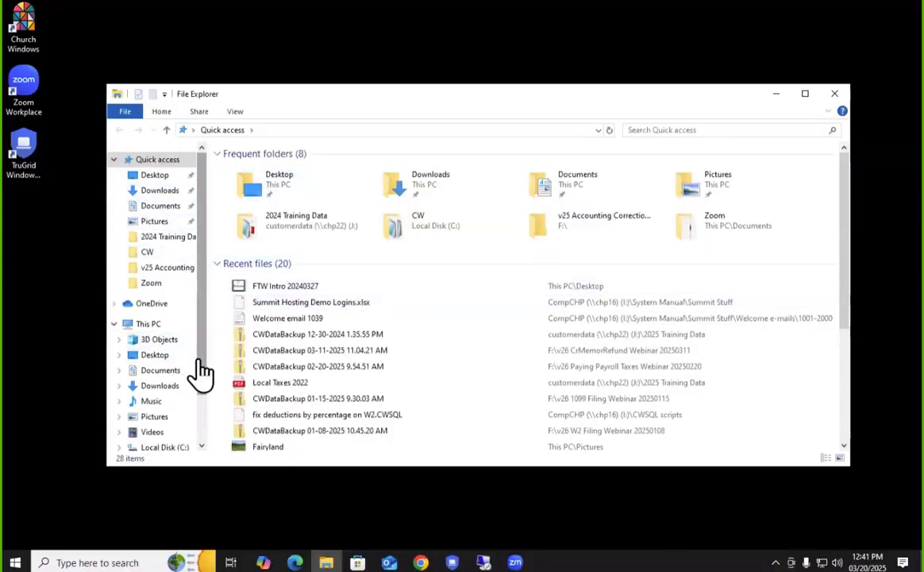
left_click_drag(205, 361, 241, 349)
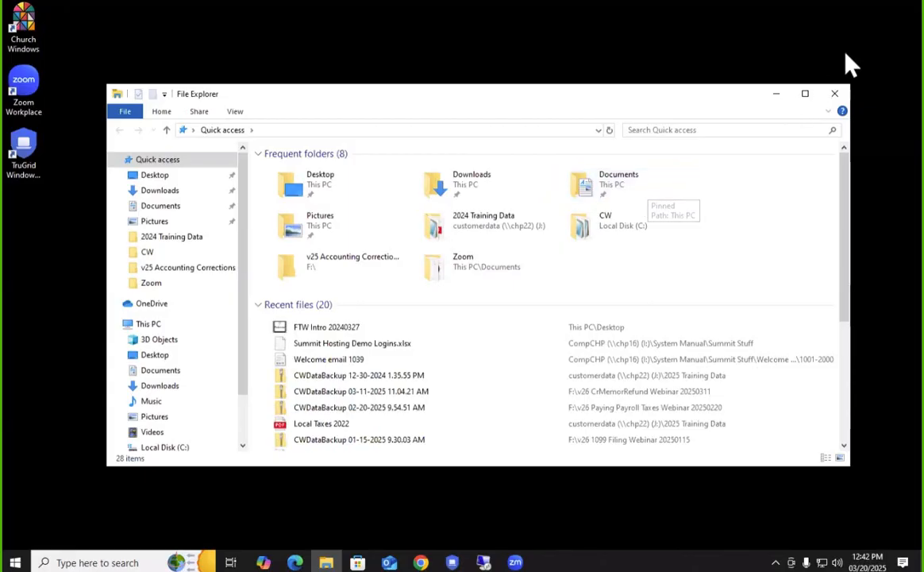
Step: Close File Explorer and create a new folder named "Exports from CWW" on the local desktop
left_click(835, 95)
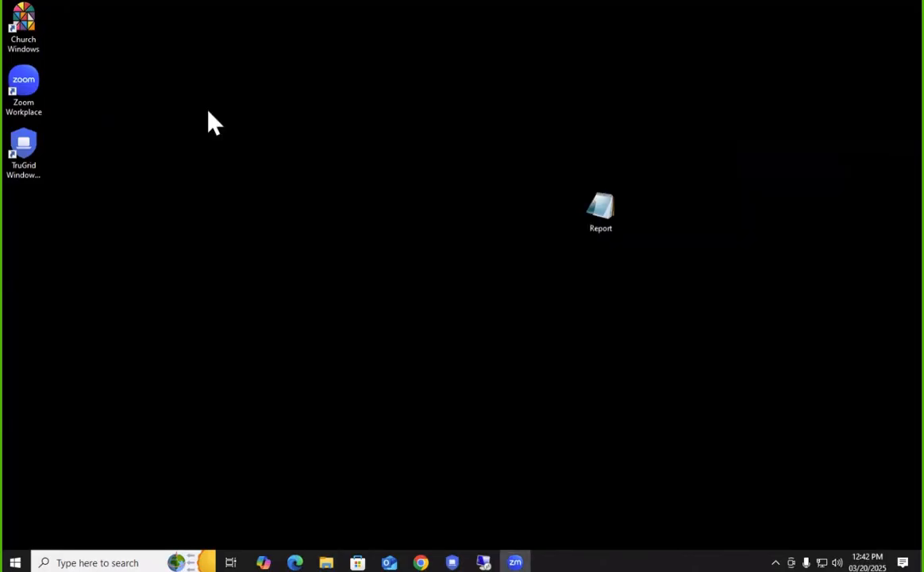
right_click(321, 119)
mouse_move(389, 253)
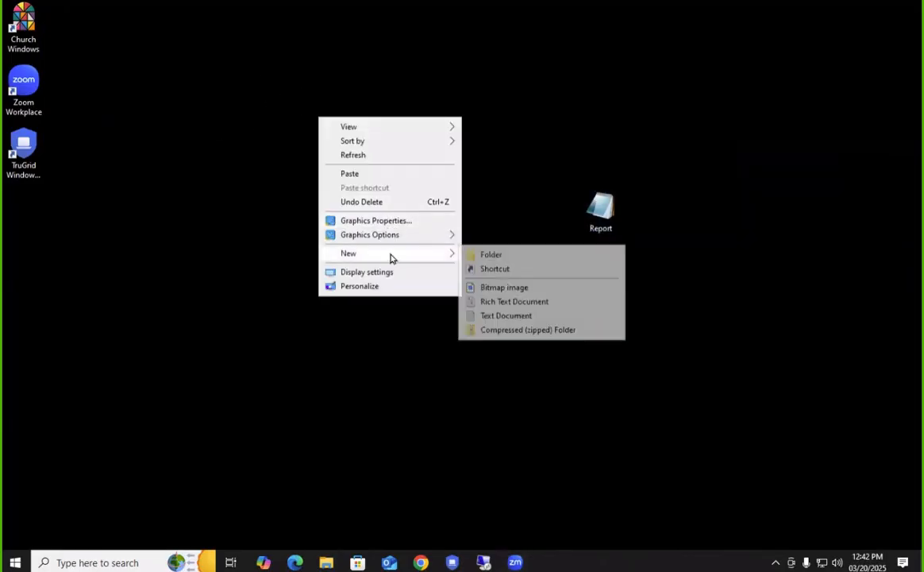
left_click(485, 254)
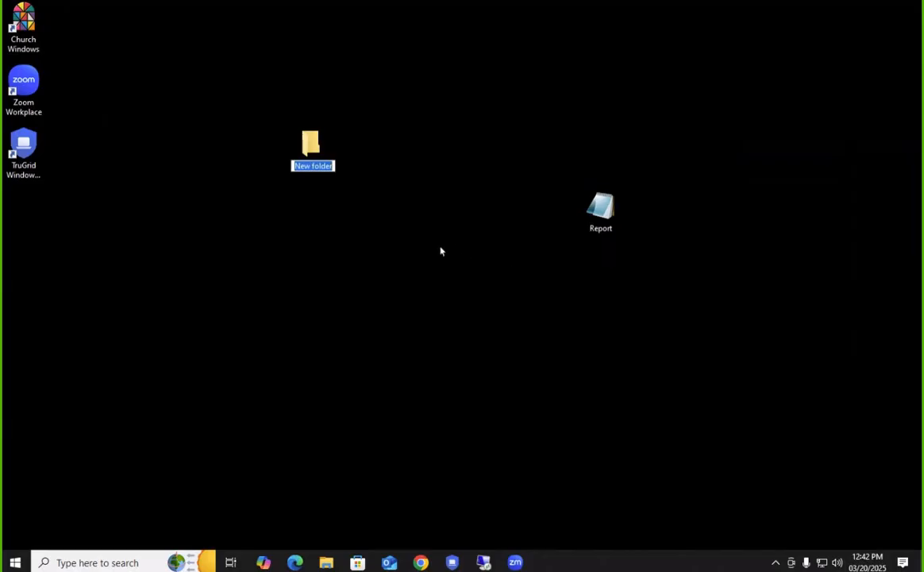
type("Exports from CWW")
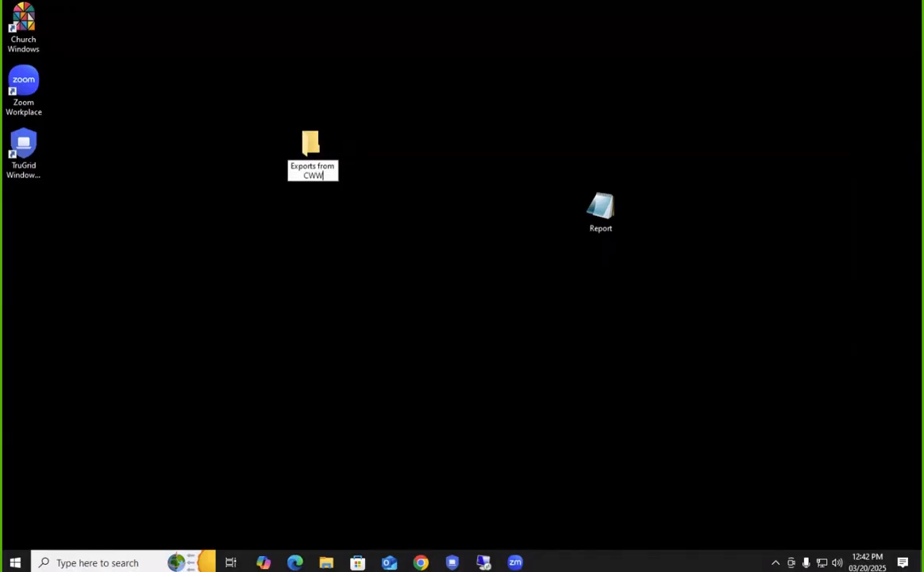
key("Return")
left_click(355, 70)
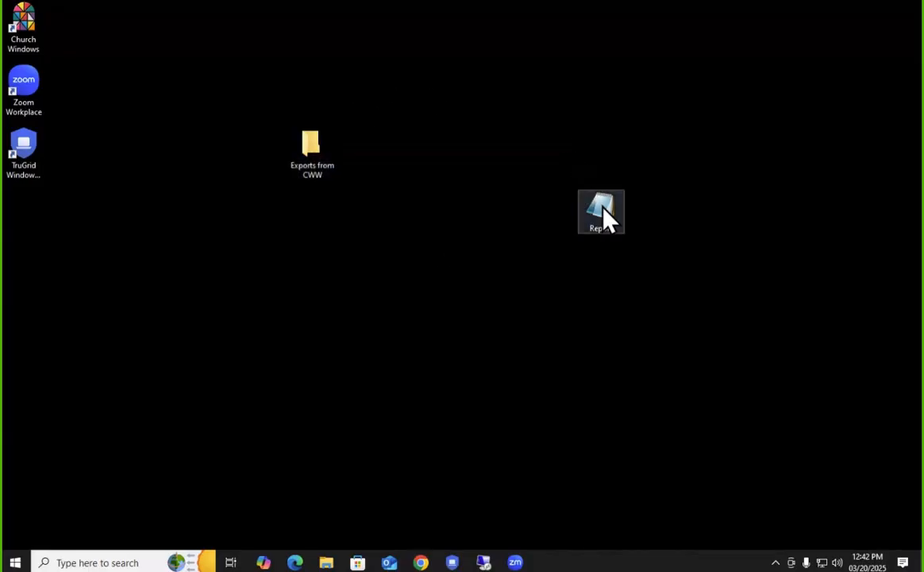
Step: Move the Report file into the "Exports from CWW" folder, check the folder's contents, and place the folder below the TruGrid shortcut
left_click_drag(608, 221, 361, 180)
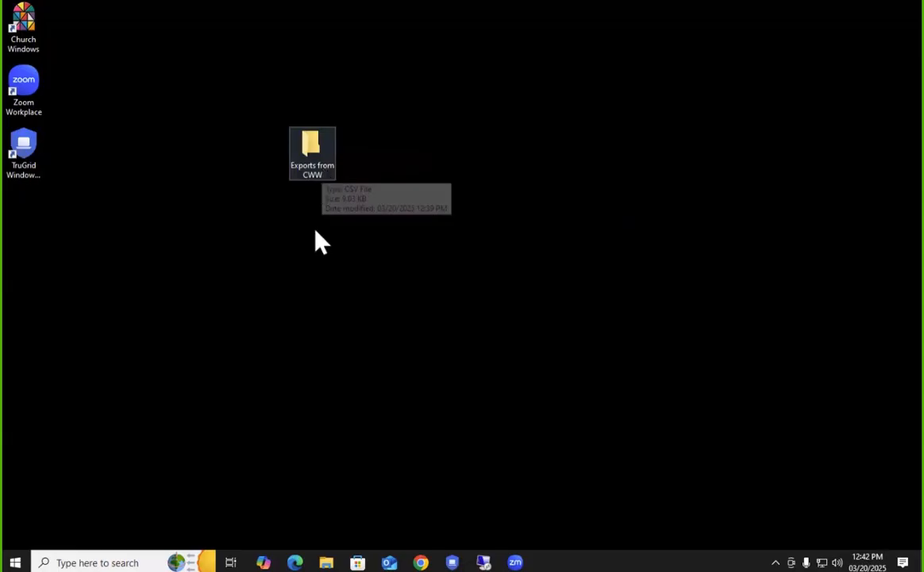
double_click(317, 170)
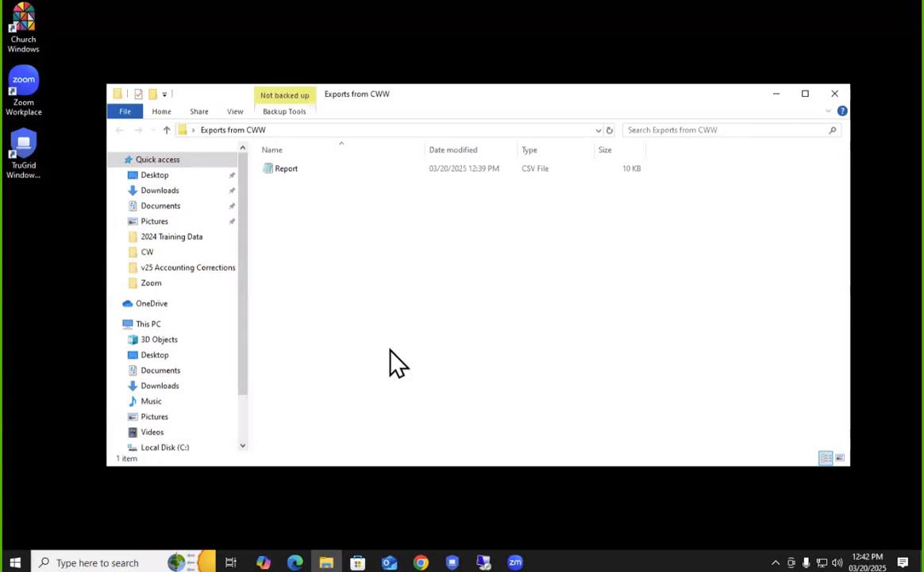
left_click(836, 95)
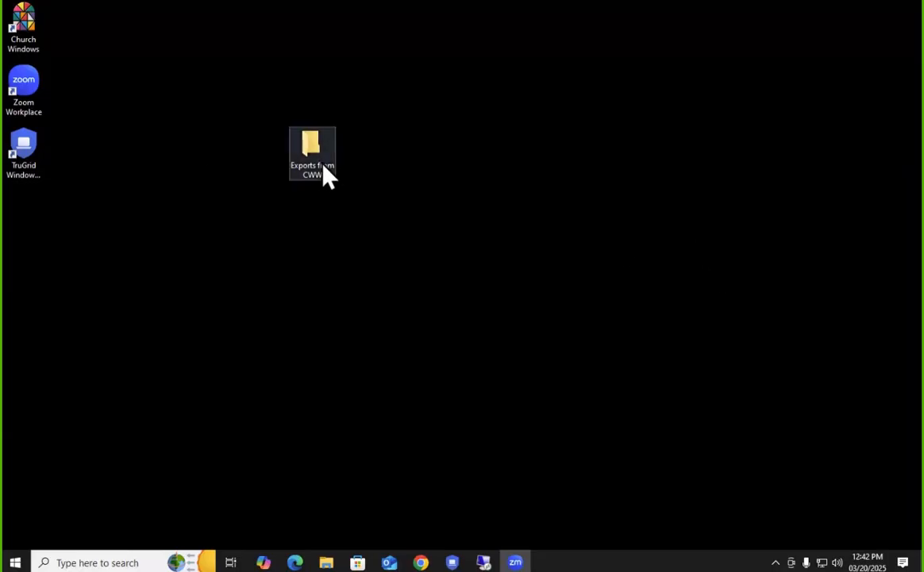
left_click_drag(318, 162, 47, 222)
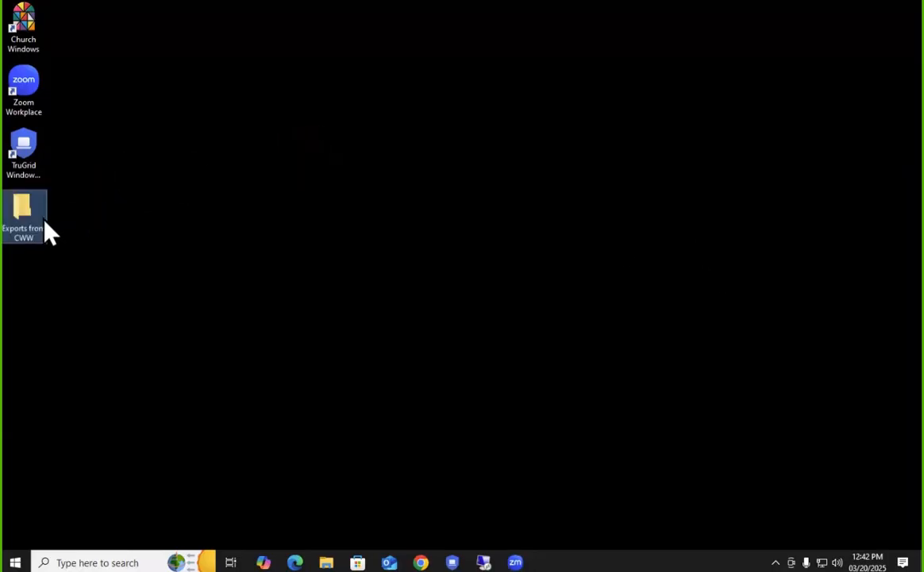